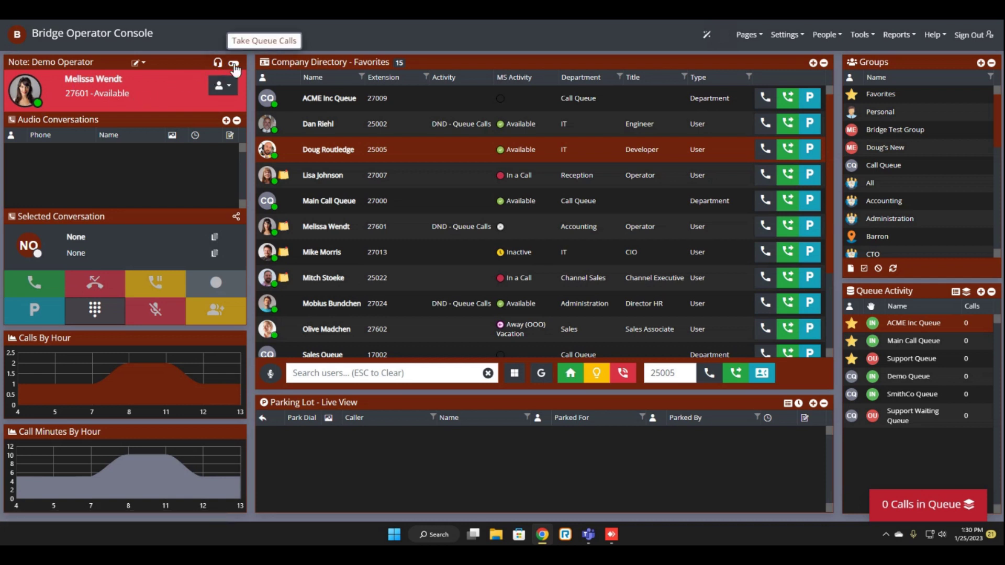
# Clear the DND - Queue Calls setting in the operator header card
pyautogui.click(212, 288)
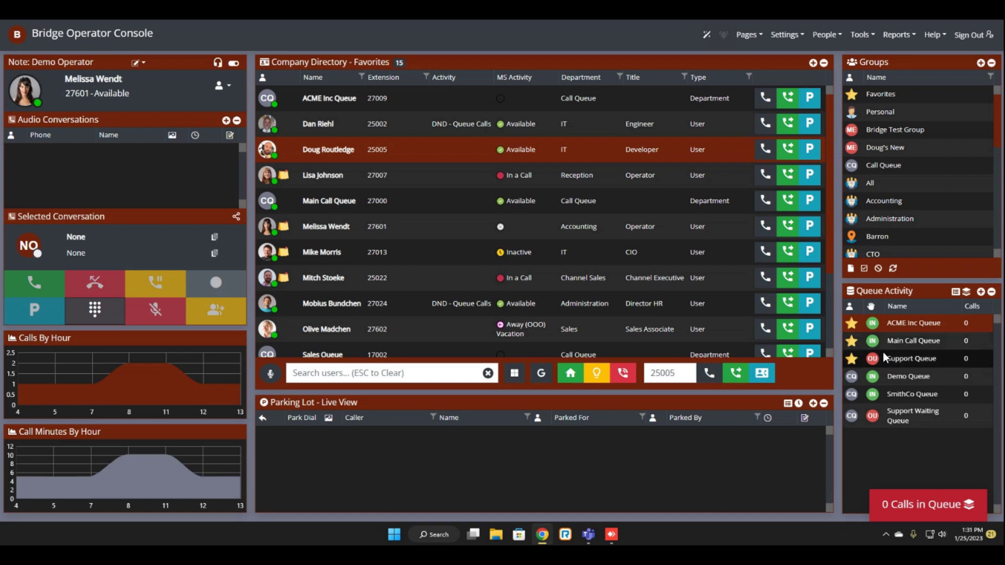
# Switch off ACME Inc Queue in Tools > Queues status and close the dialog
pyautogui.click(864, 36)
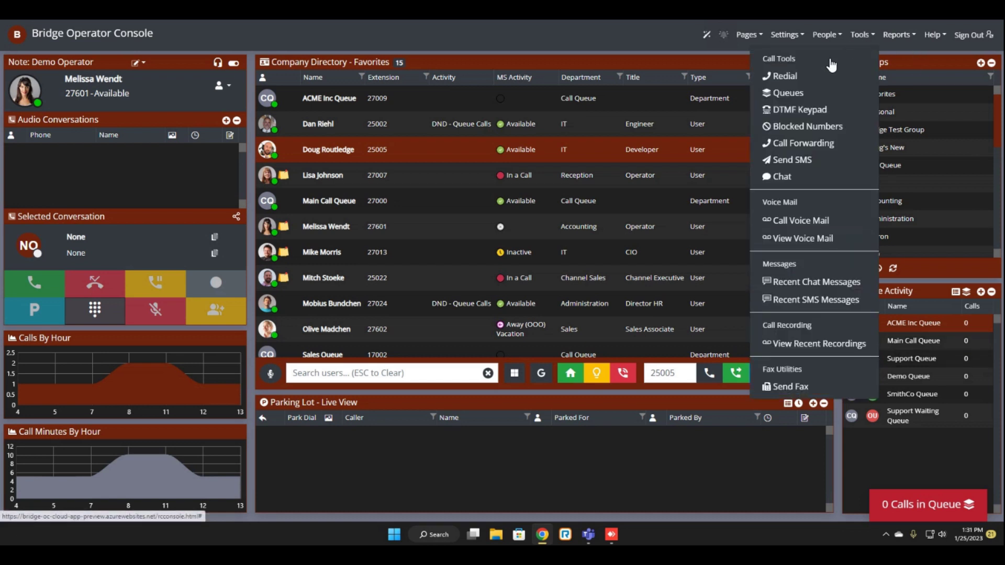
pyautogui.click(788, 94)
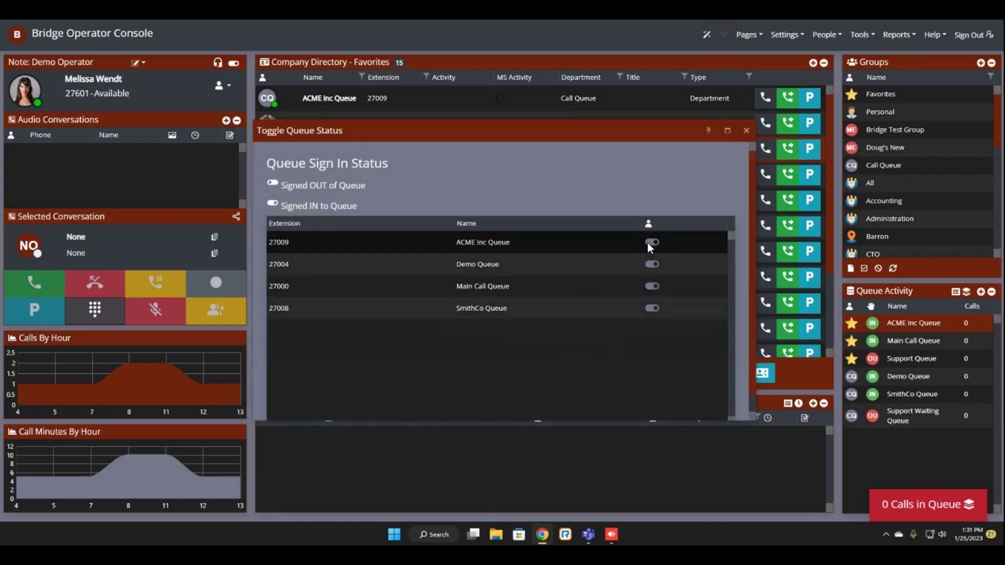
pyautogui.click(652, 244)
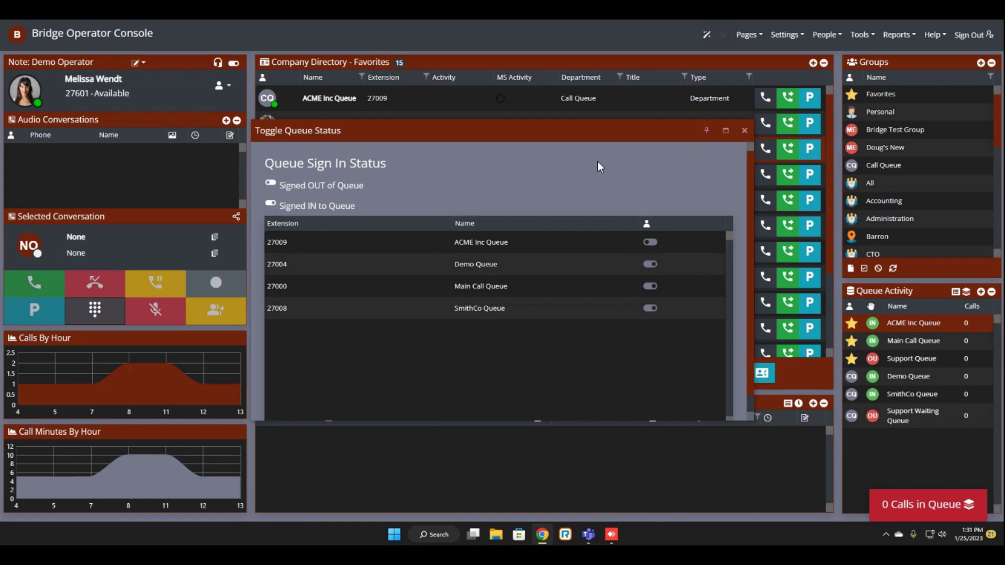
pyautogui.click(744, 132)
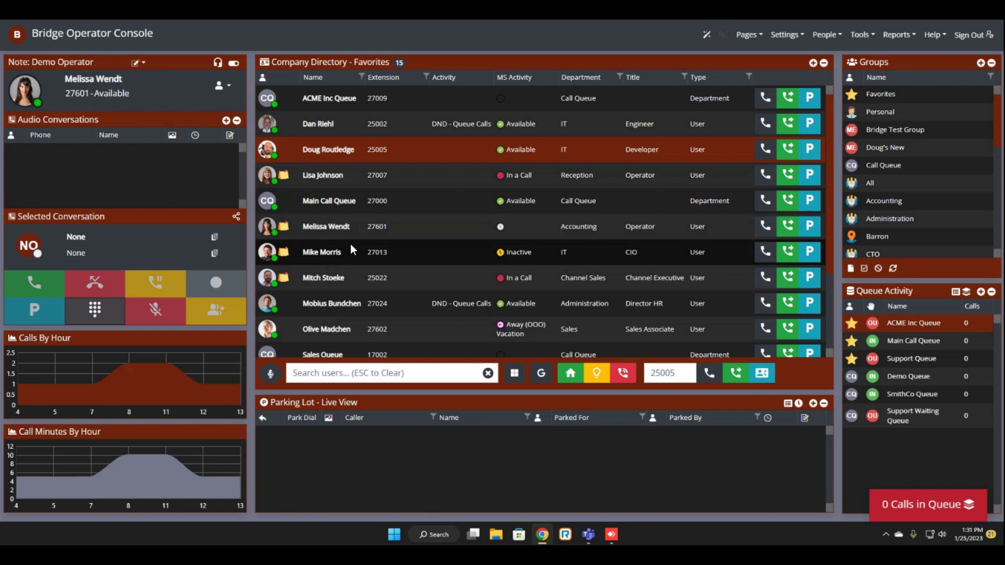
pyautogui.scroll(-2, 351, 248)
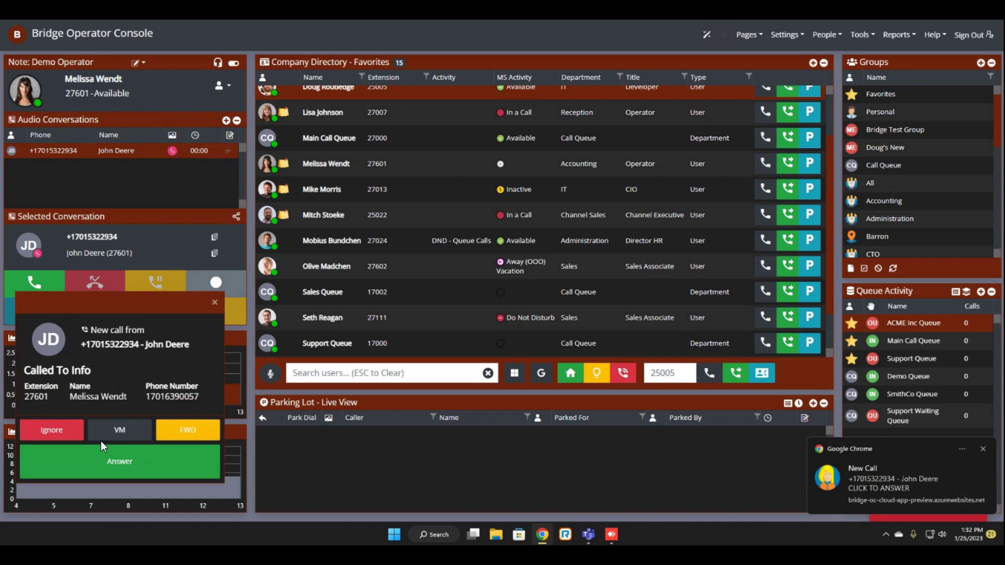
pyautogui.click(114, 463)
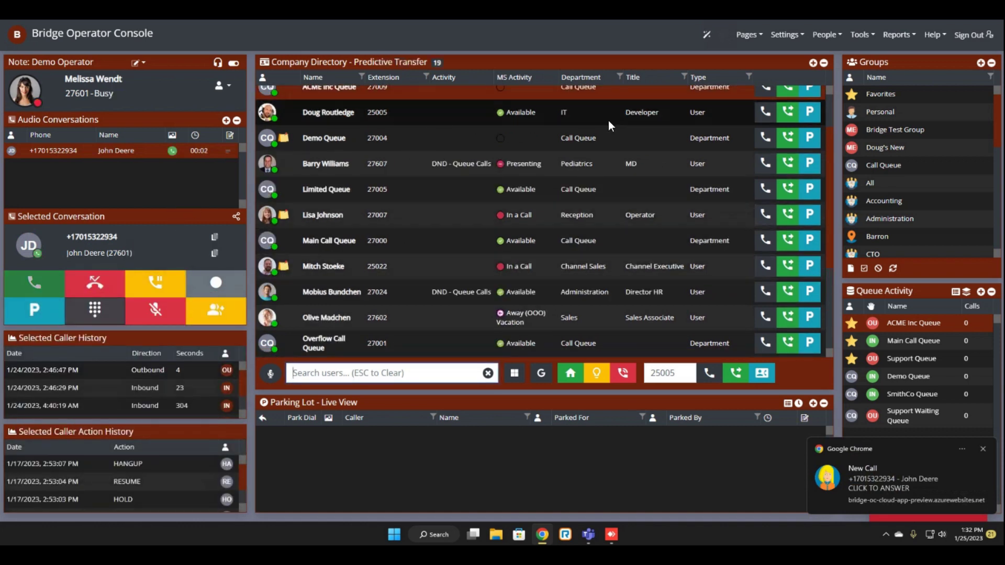
pyautogui.scroll(2, 600, 178)
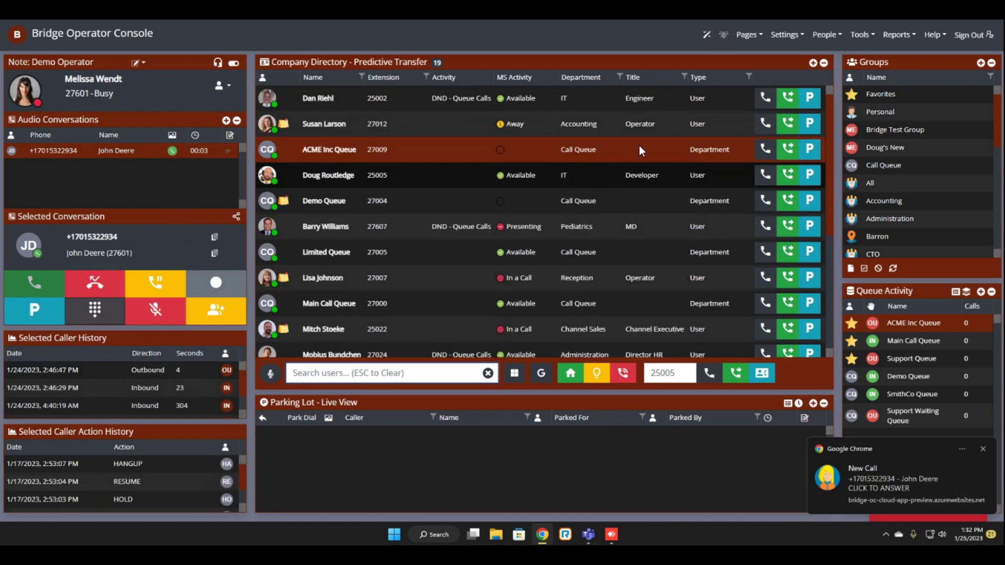
pyautogui.click(790, 129)
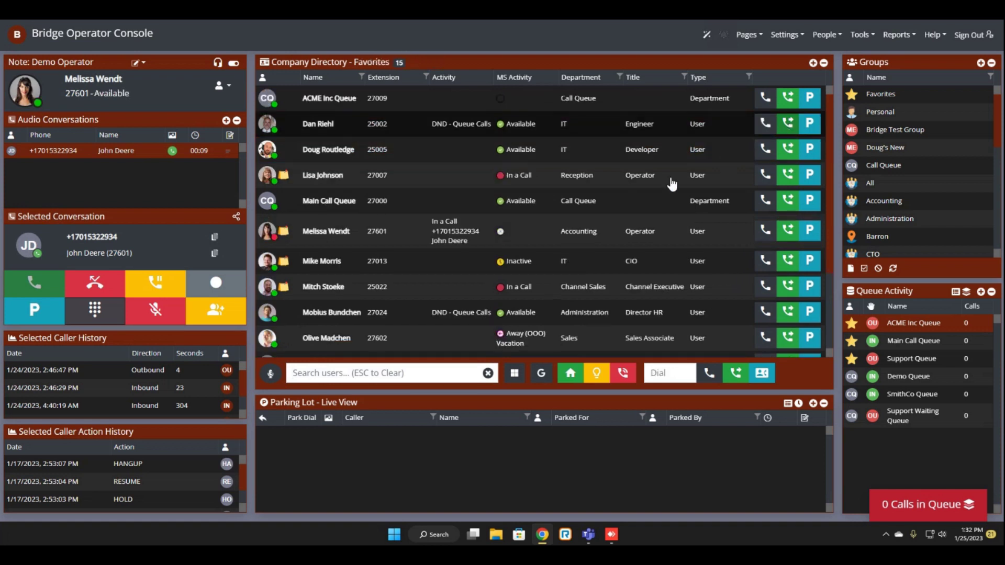
pyautogui.scroll(-3, 511, 232)
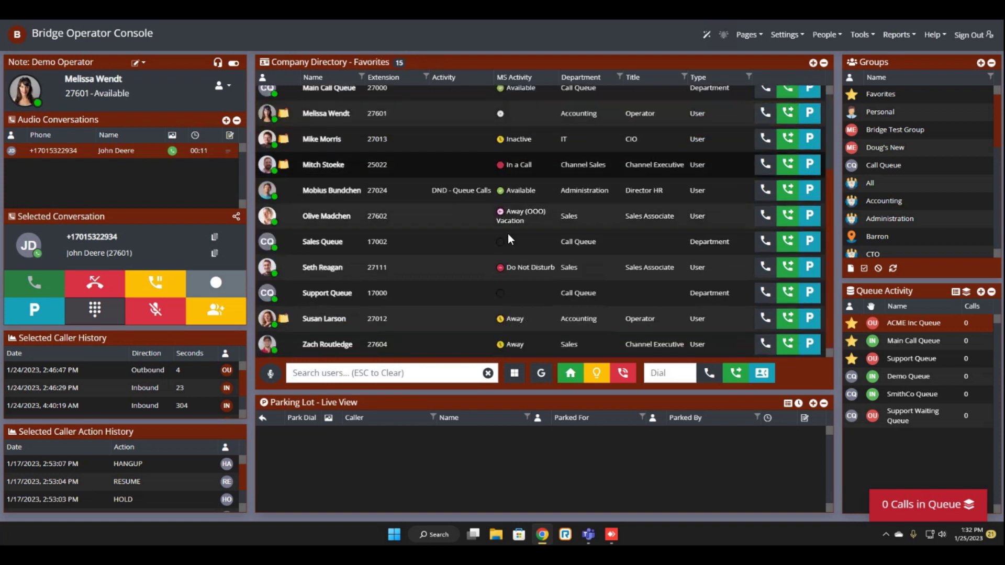
pyautogui.rightClick(397, 319)
pyautogui.scroll(-3, 419, 310)
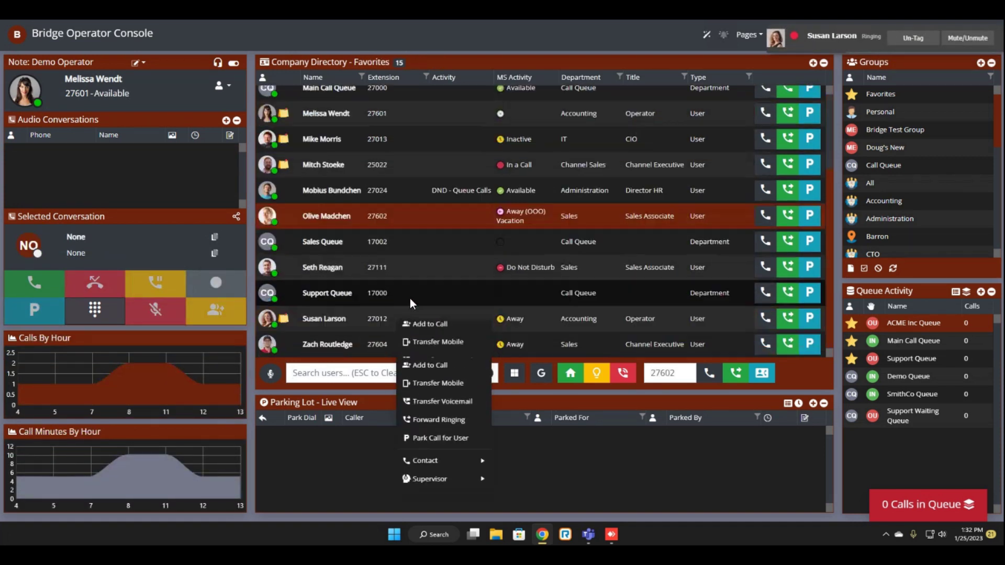
pyautogui.rightClick(349, 316)
pyautogui.moveTo(389, 474)
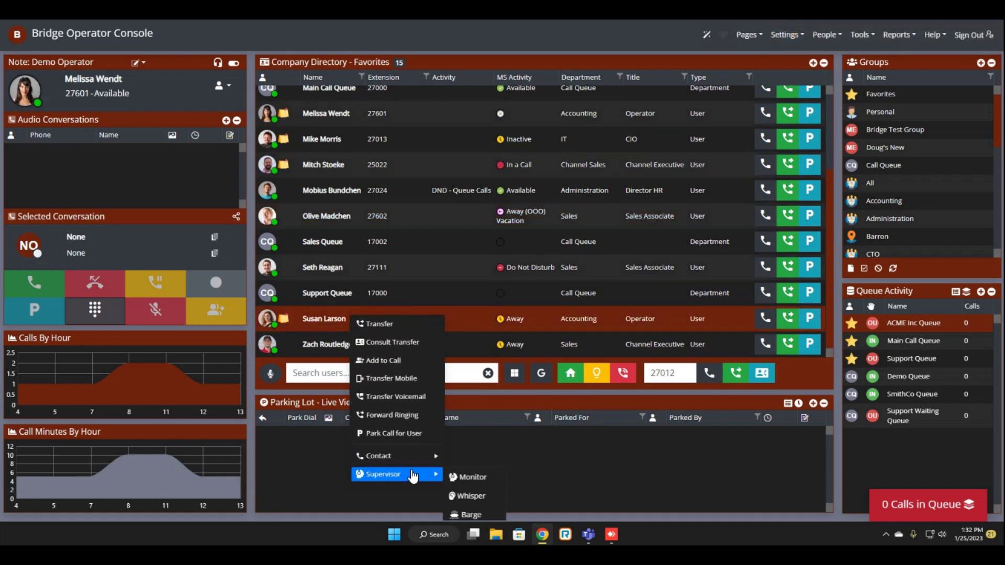
pyautogui.click(465, 479)
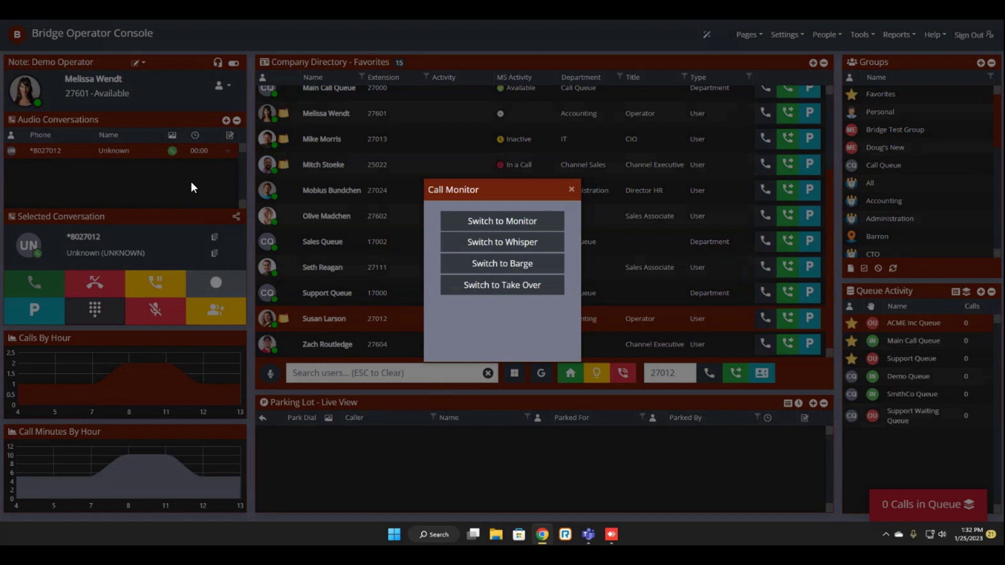
pyautogui.click(532, 244)
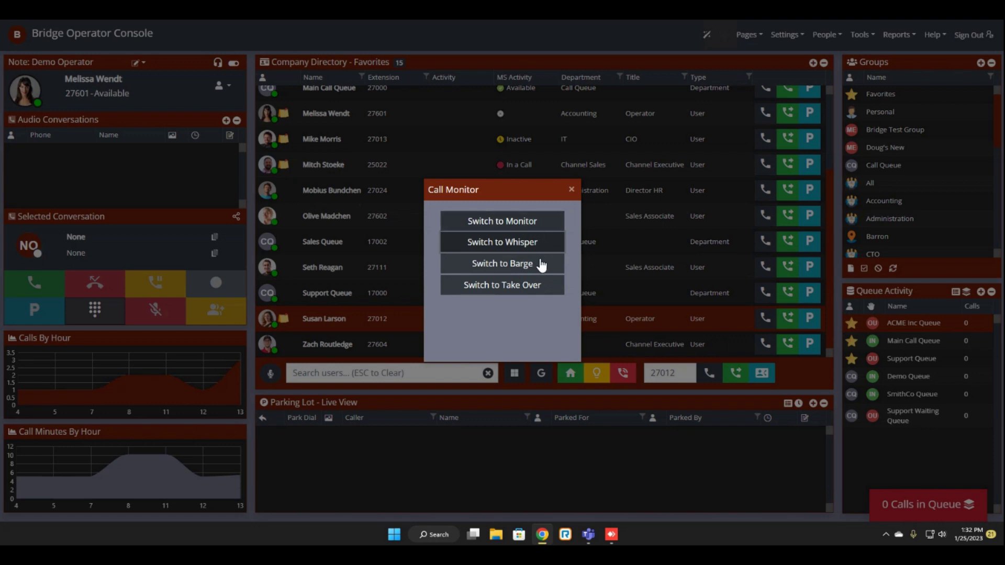
pyautogui.click(545, 222)
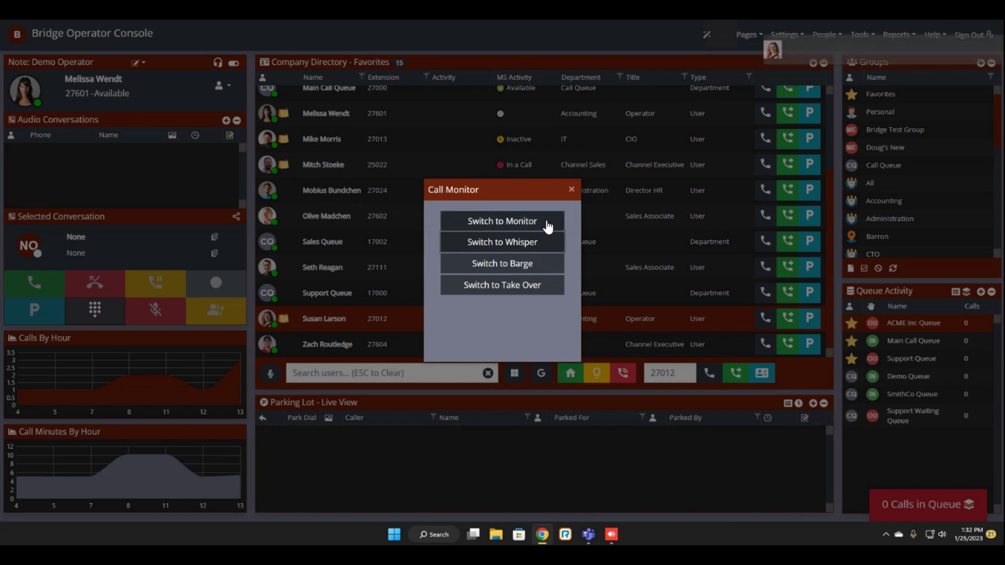
pyautogui.click(570, 191)
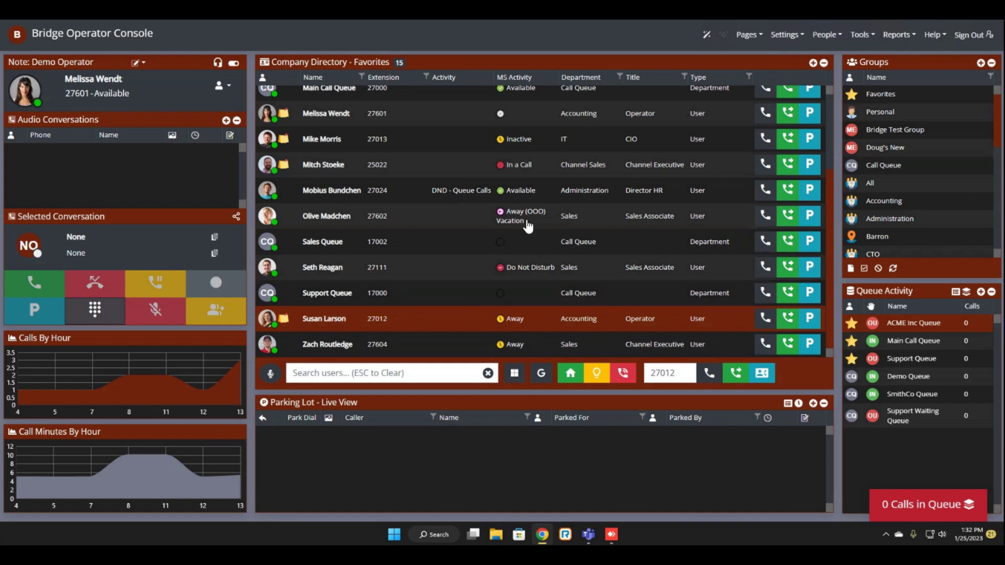
pyautogui.doubleClick(552, 328)
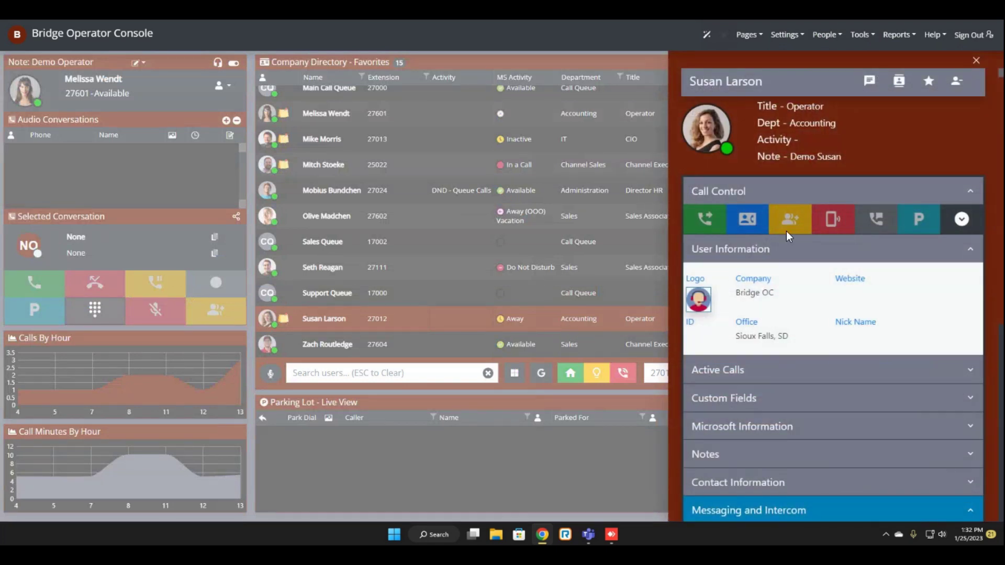
pyautogui.click(794, 484)
pyautogui.scroll(-3, 804, 467)
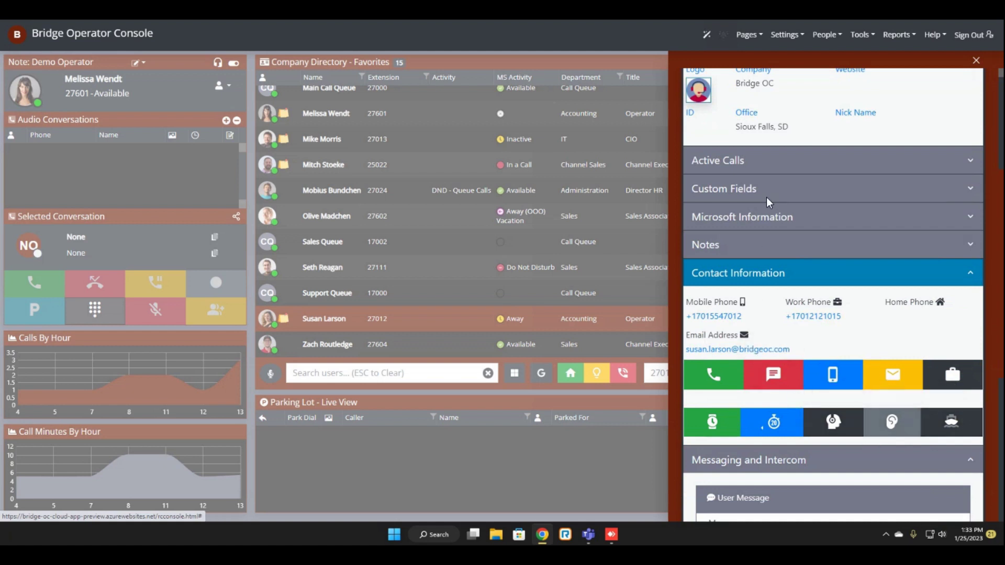
pyautogui.scroll(3, 815, 207)
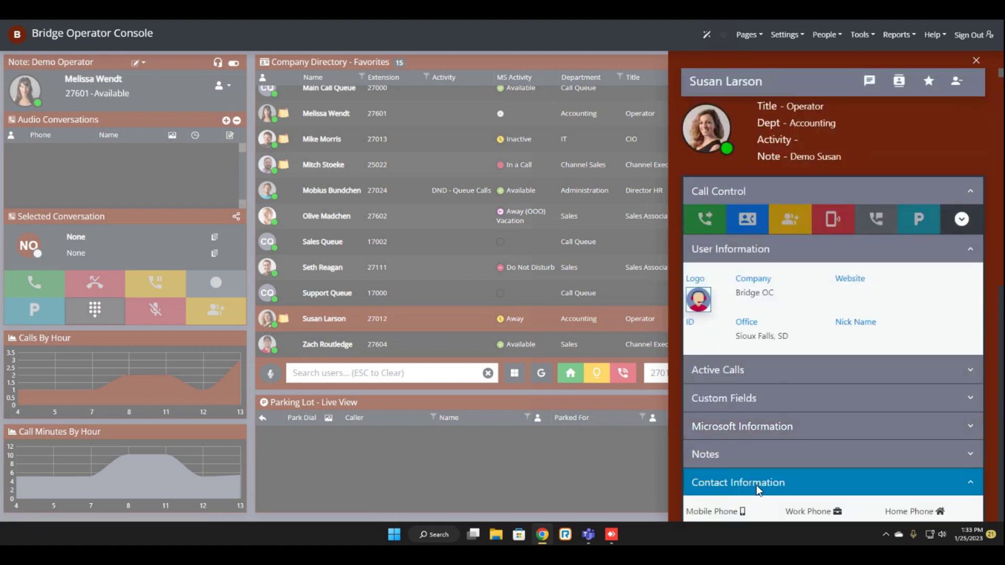
pyautogui.click(608, 471)
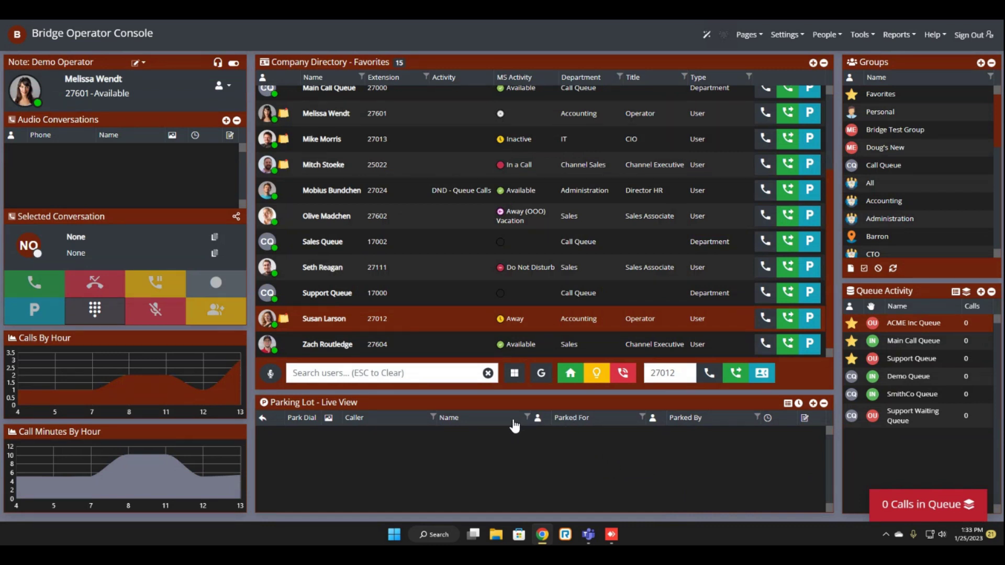
# Try Snow, Off and Hearts effects, settle on Clover, then answer Houston Engineering
pyautogui.click(707, 36)
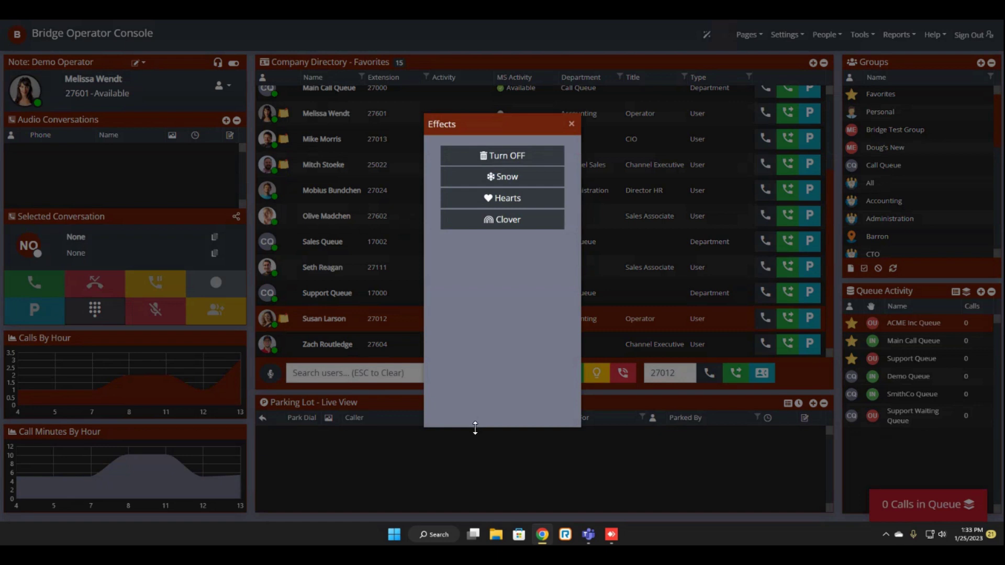
pyautogui.click(534, 178)
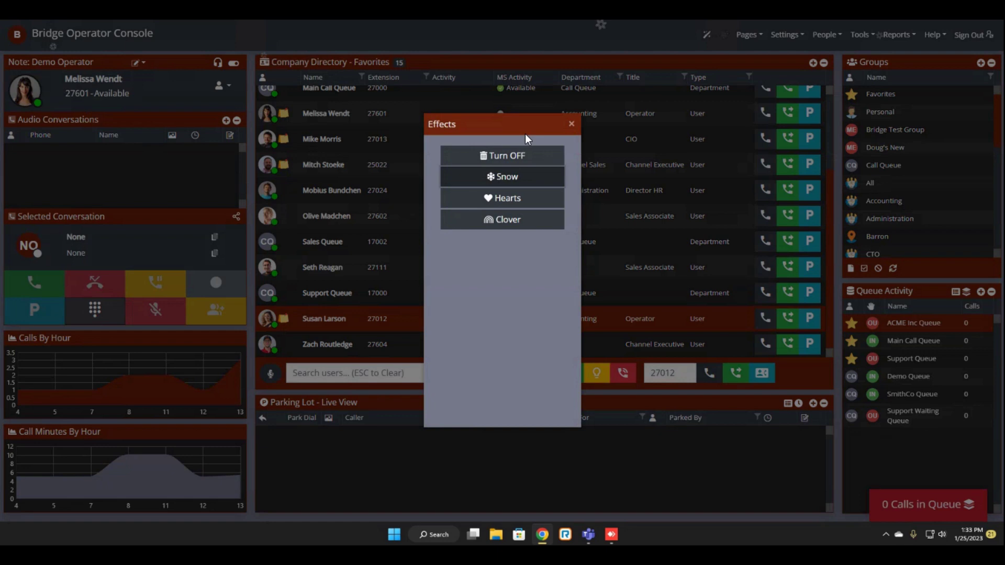
pyautogui.click(526, 157)
pyautogui.click(502, 200)
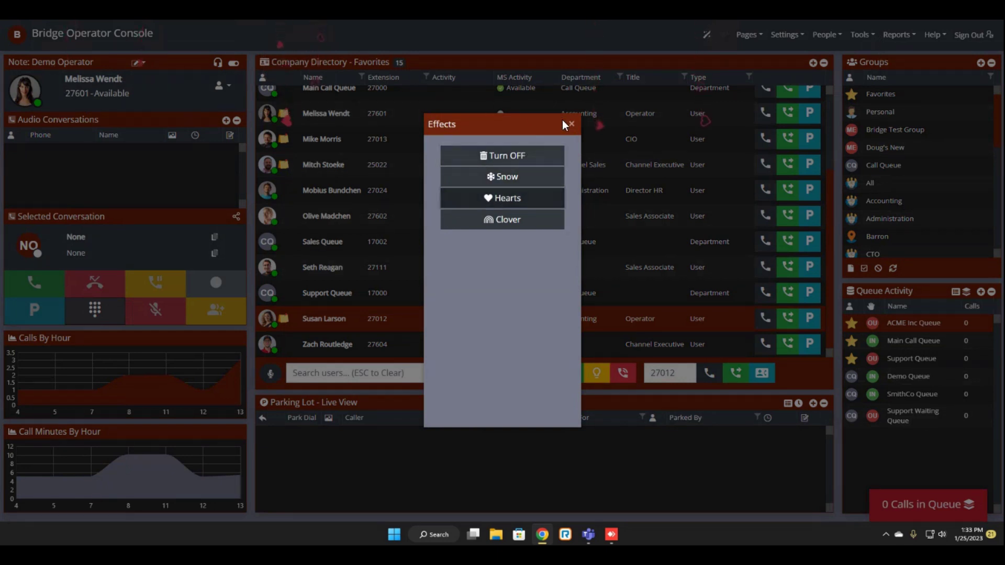
pyautogui.click(512, 223)
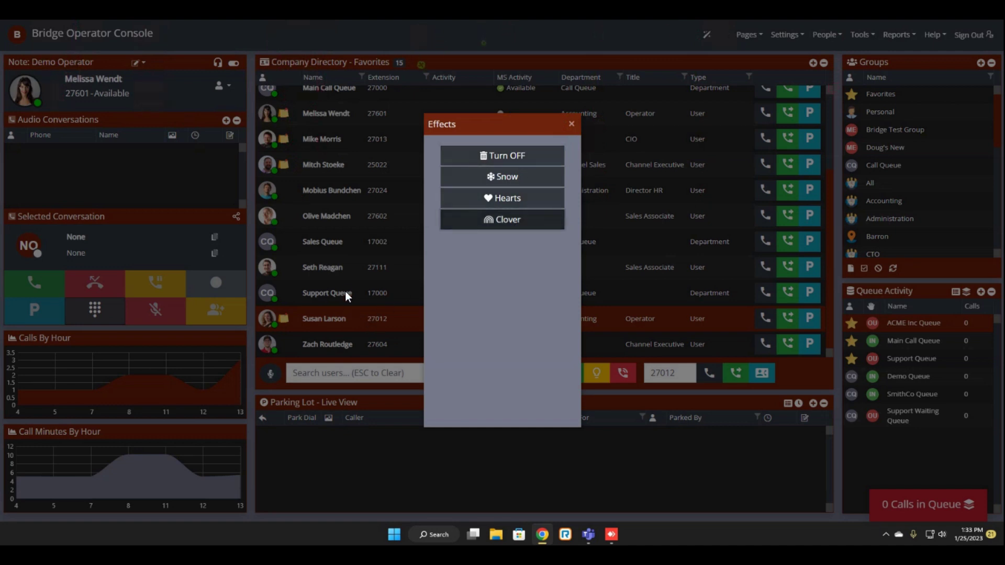
pyautogui.click(582, 361)
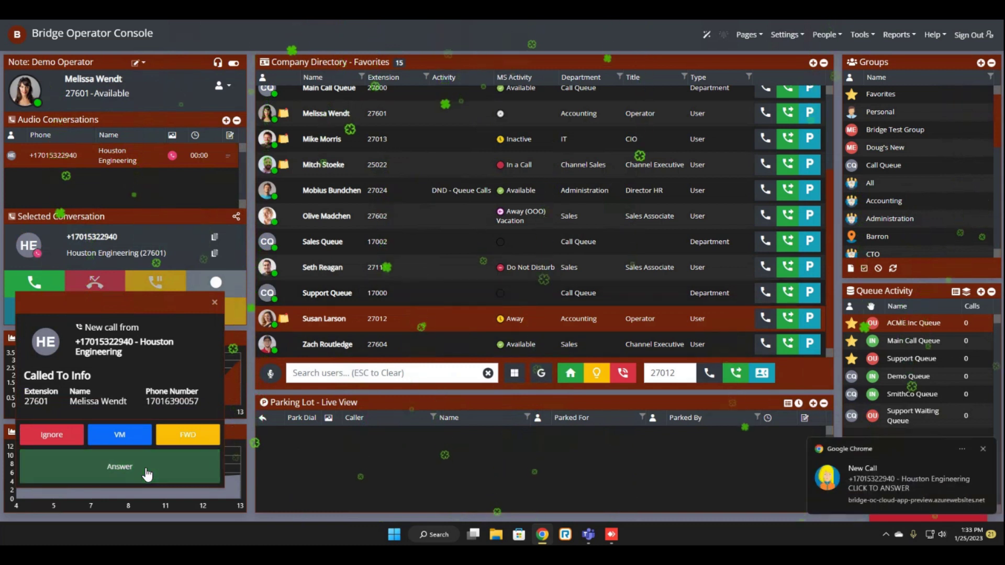
pyautogui.click(158, 467)
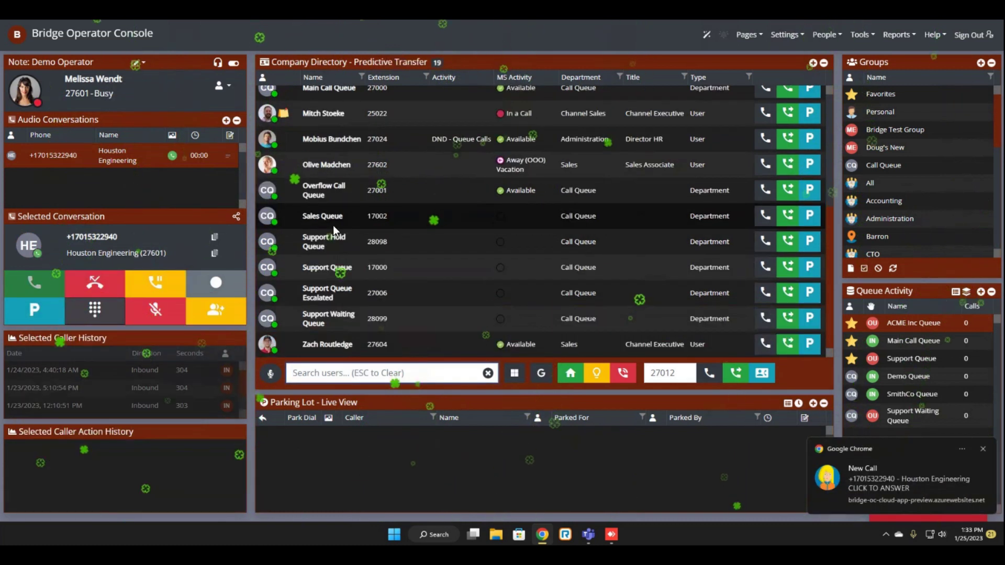